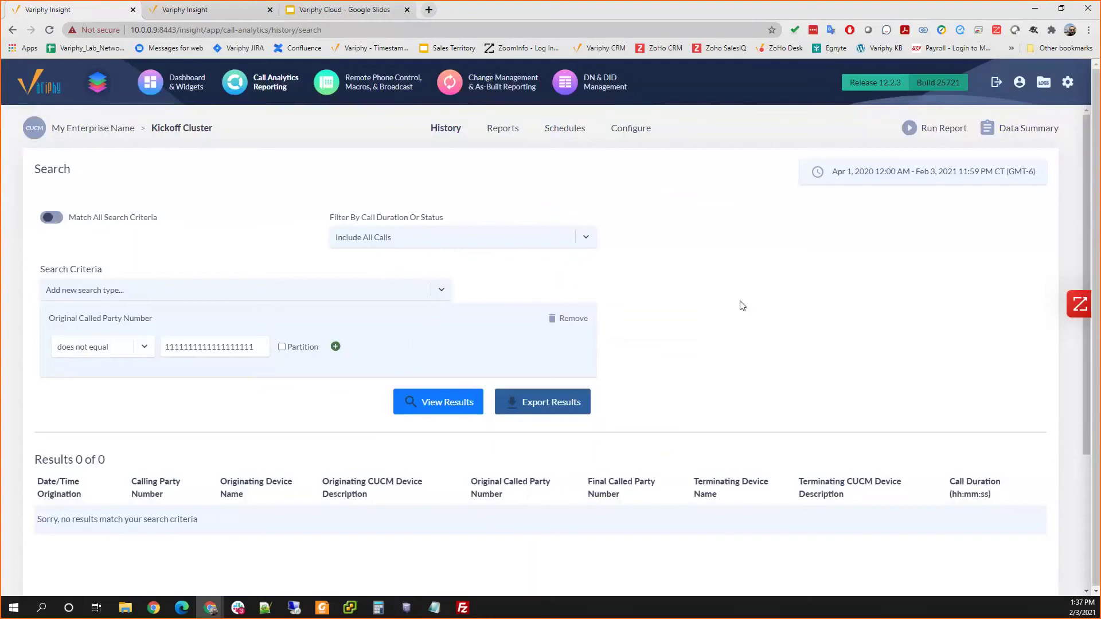
- Open the Variphy Cloud cluster activation page, signing back in through Okta on the way
click(1066, 84)
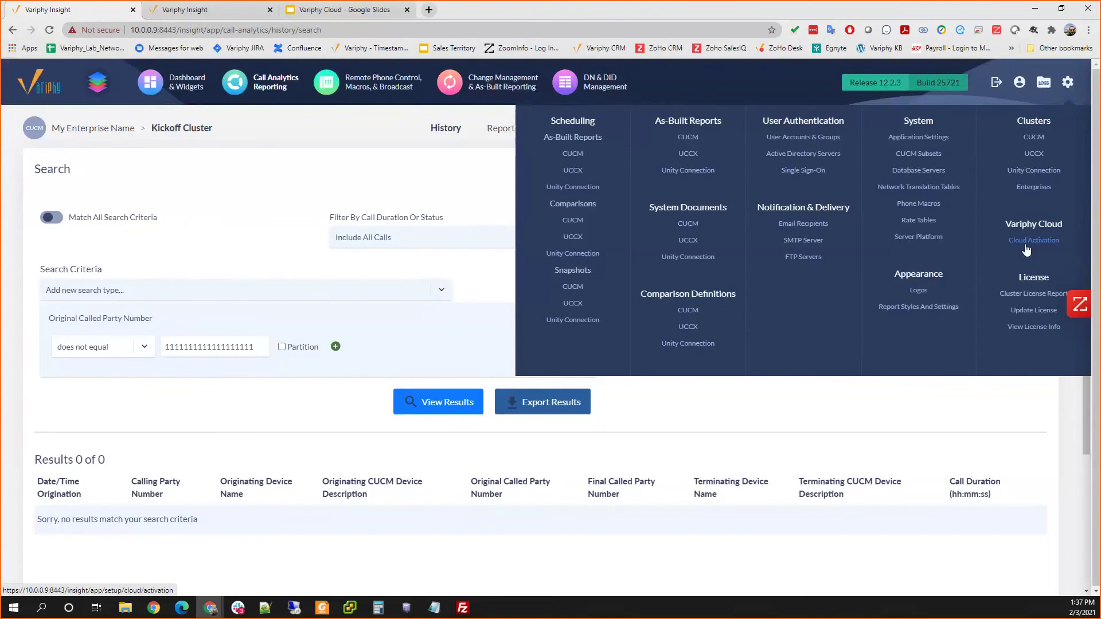
click(1026, 243)
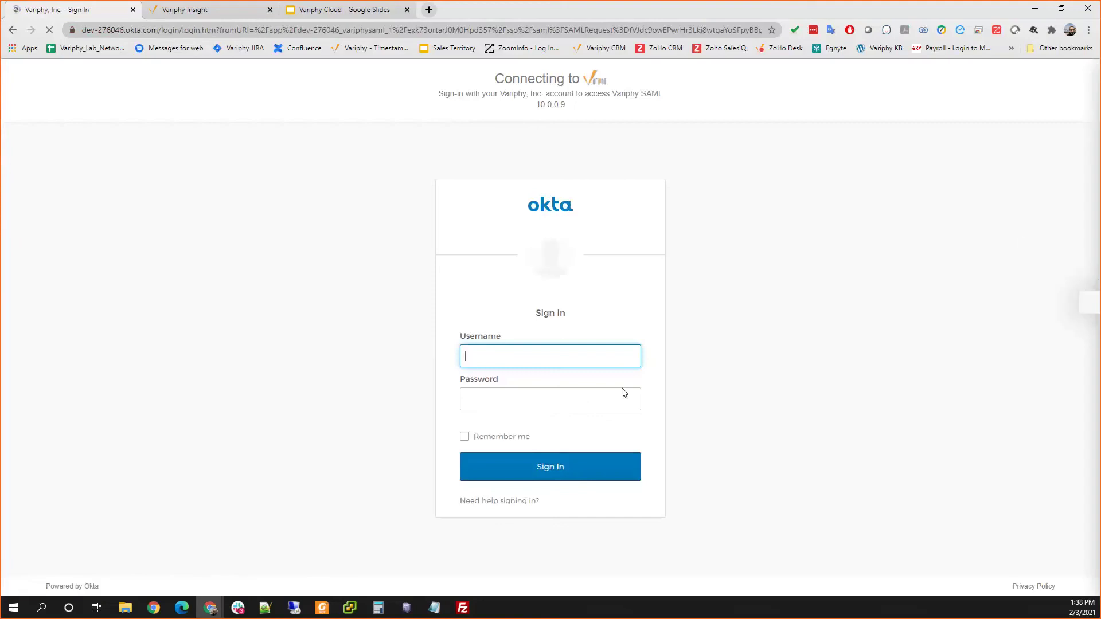
click(494, 473)
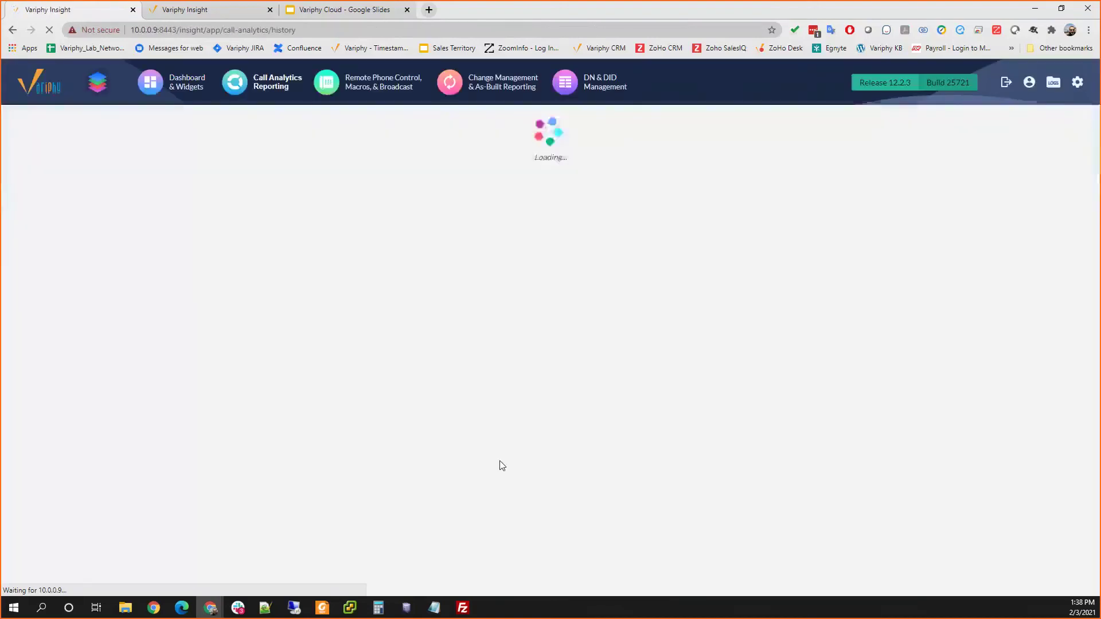
click(1066, 84)
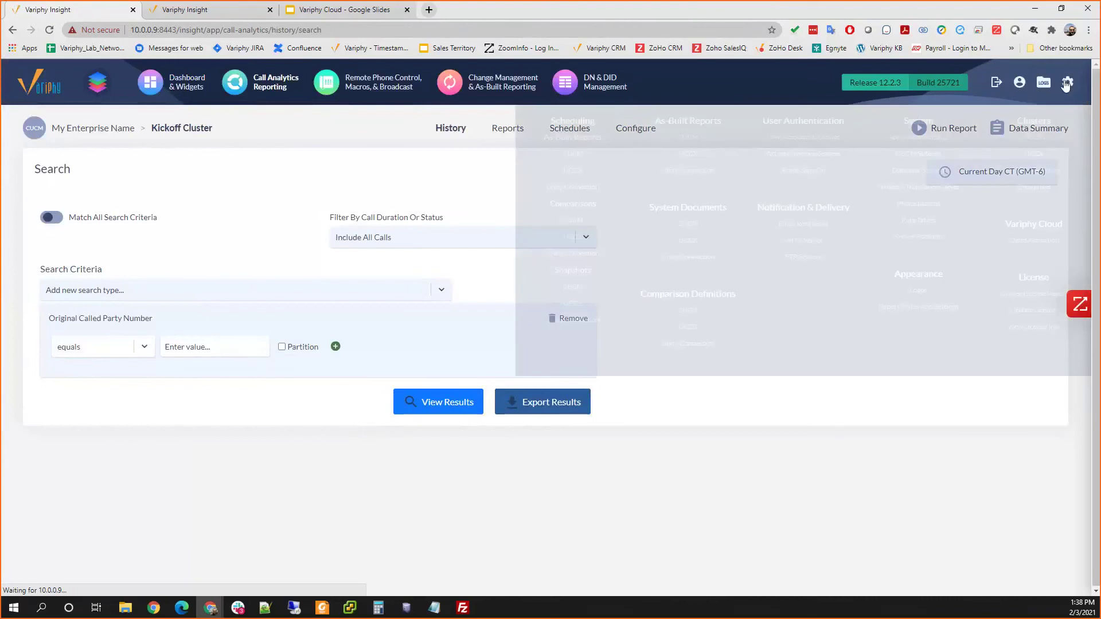
click(1016, 241)
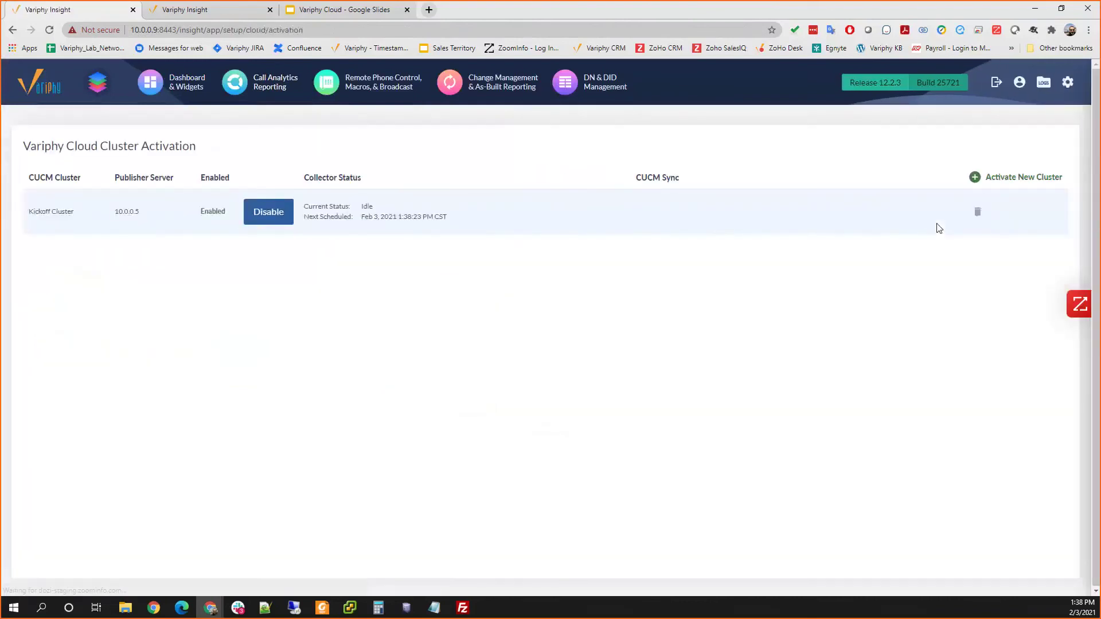
- Check the Kickoff Cluster's on-premise CDR setup in the CUCM Clusters list, and return to the Variphy Cloud activation page
click(1068, 82)
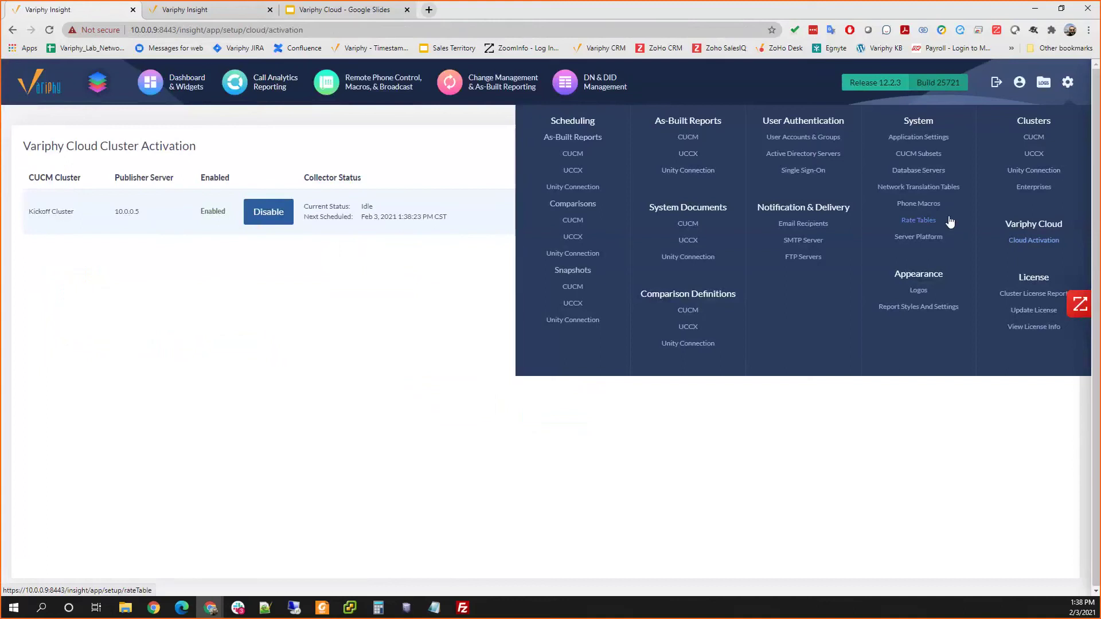
click(1035, 138)
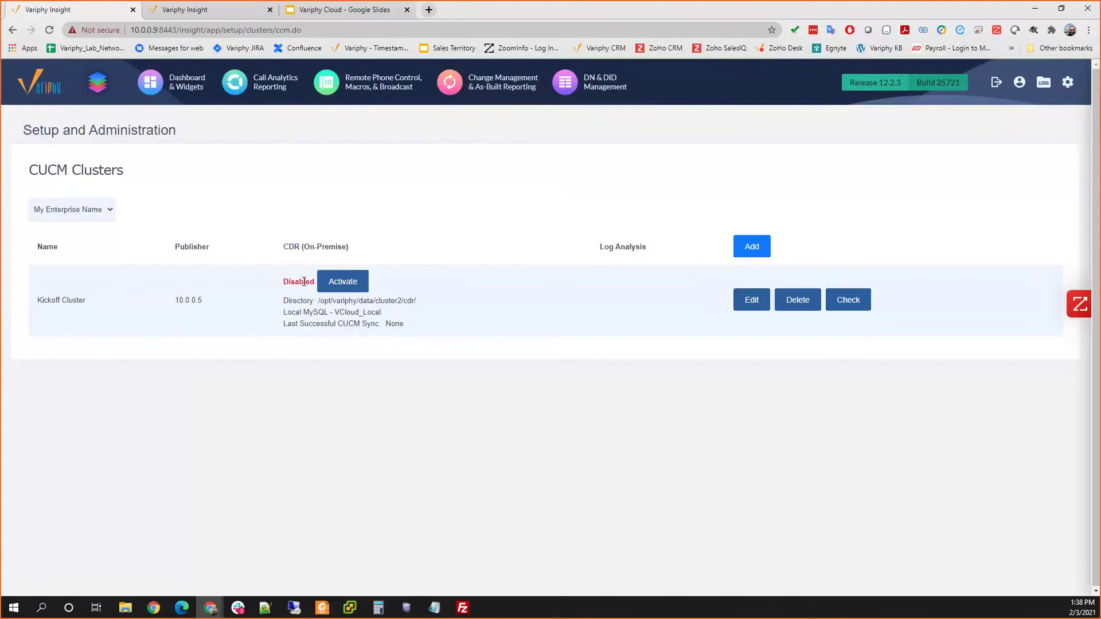
click(1068, 83)
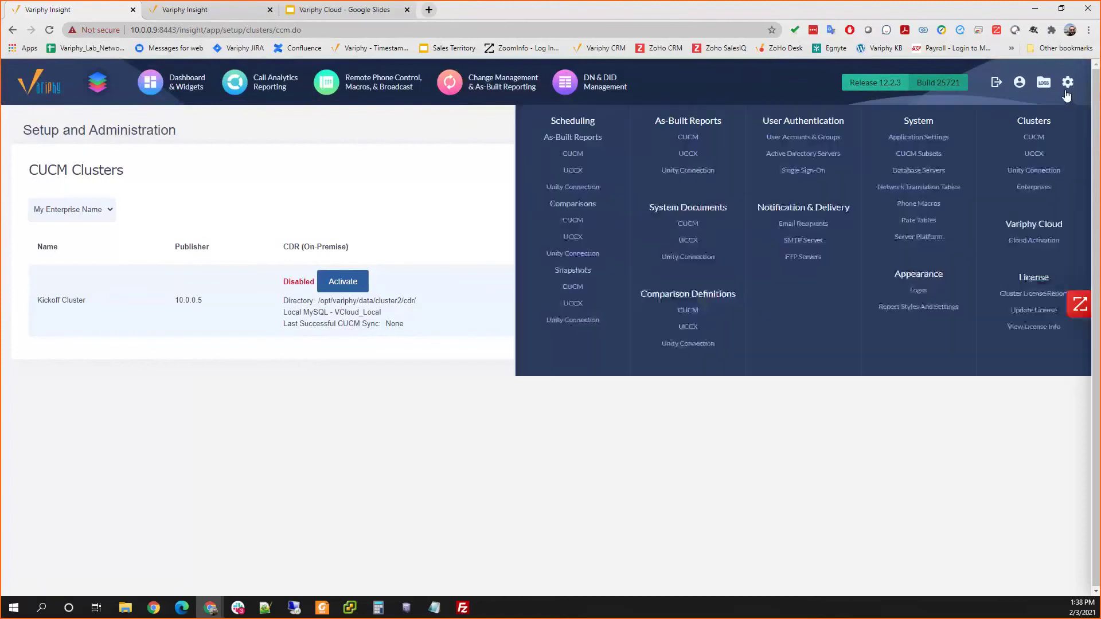
click(1017, 243)
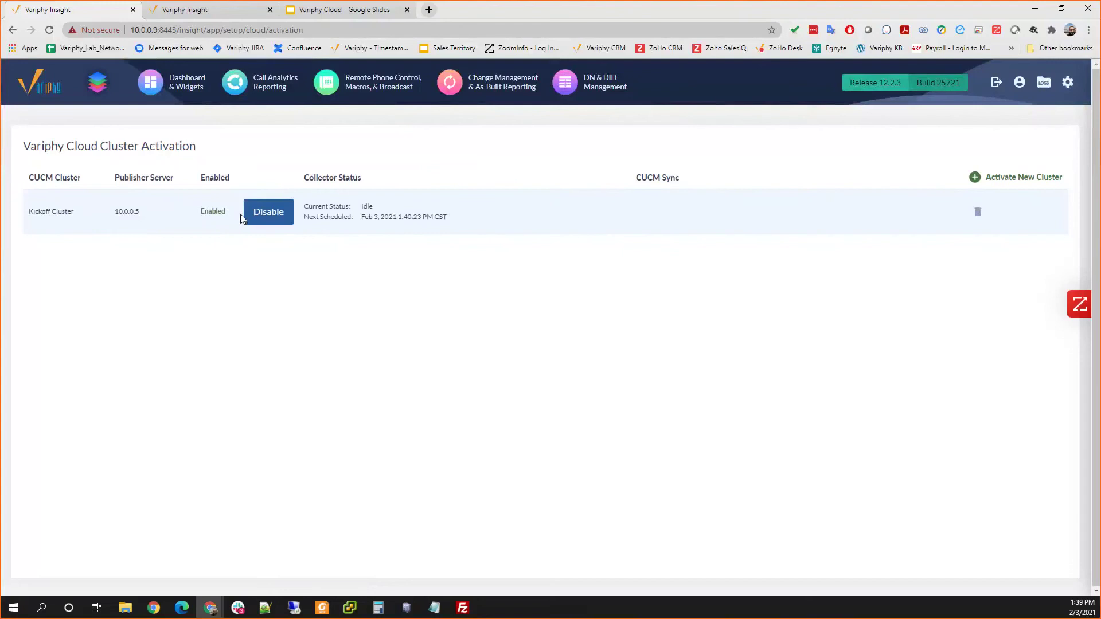
- Switch to FileZilla to view the remote folder /opt/variphy/data/cluster2/cdr, and minimize the window
click(467, 606)
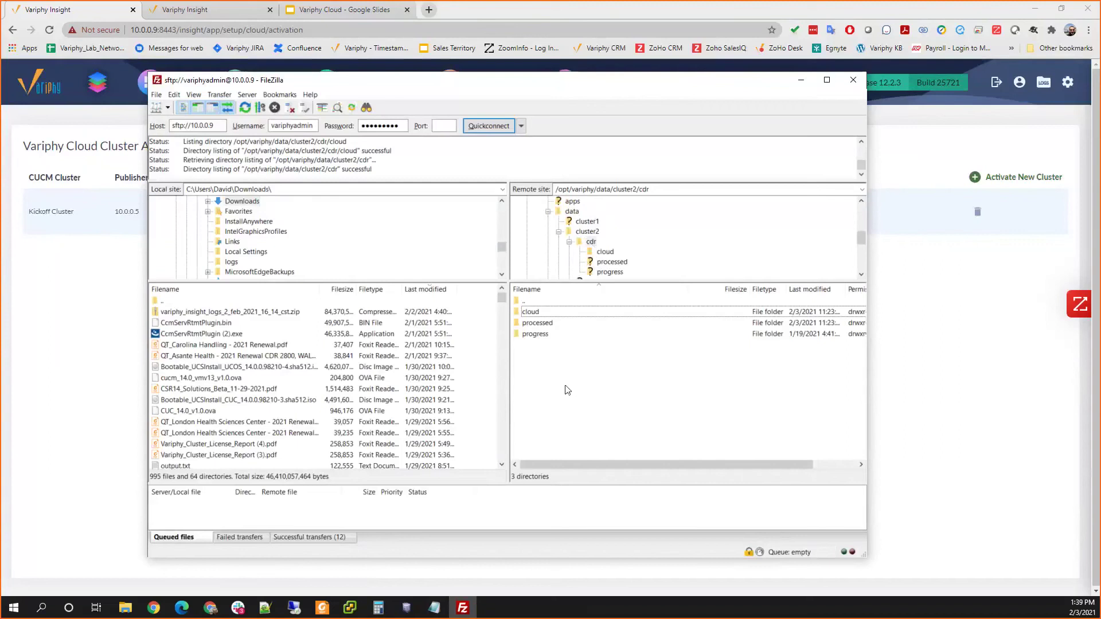
click(801, 80)
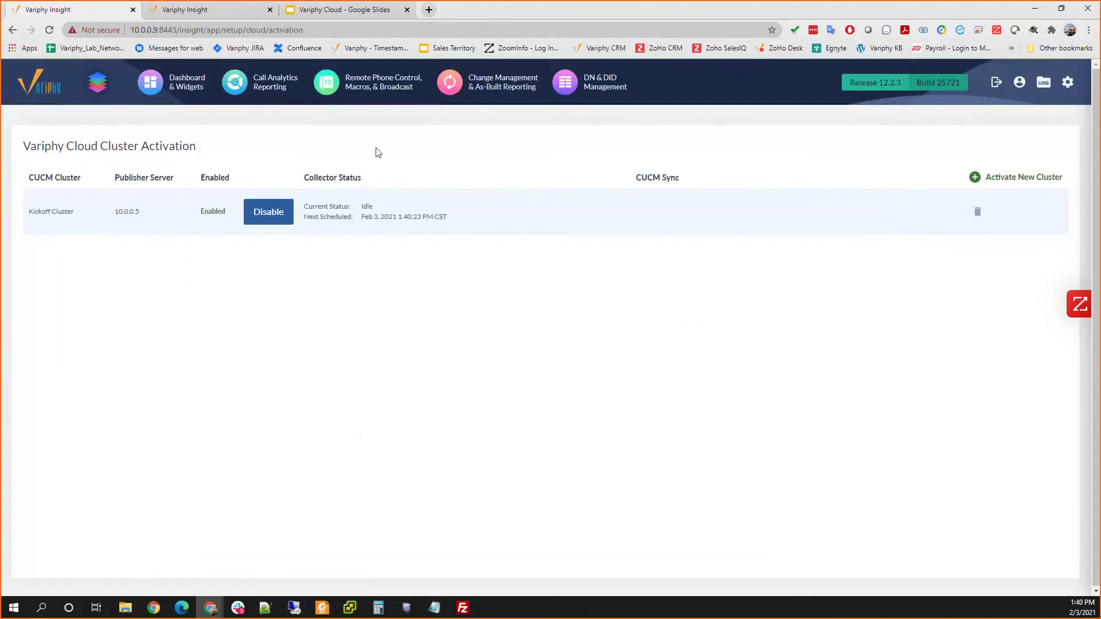
- Switch to the kickoff.variphydev.cloud instance, dismiss the Widget Wizard and open the Call Analytics history
click(228, 18)
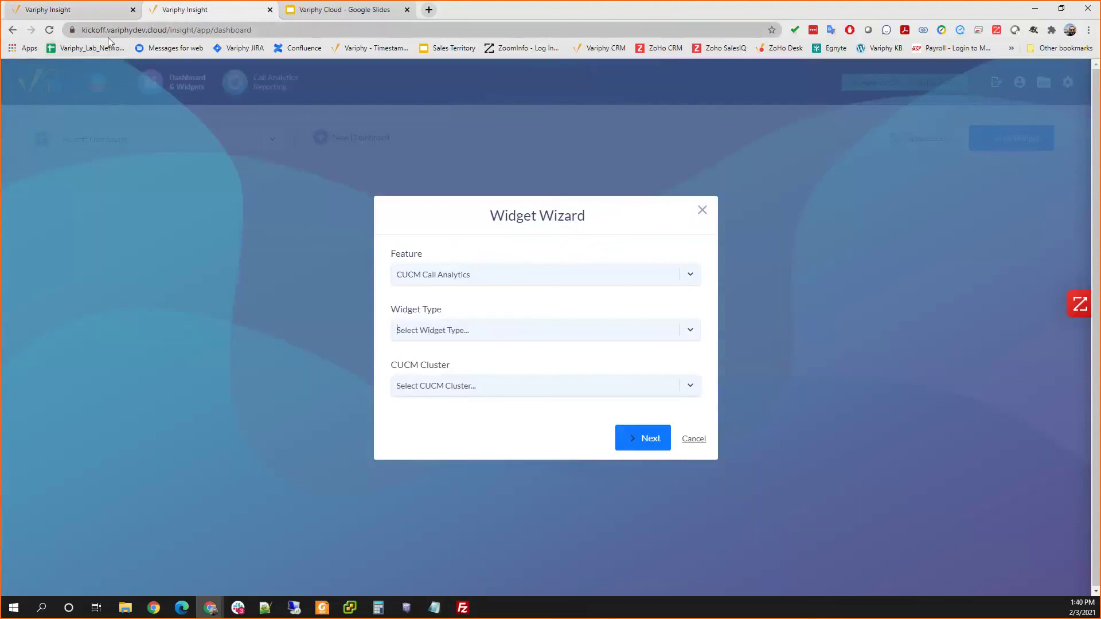
click(704, 216)
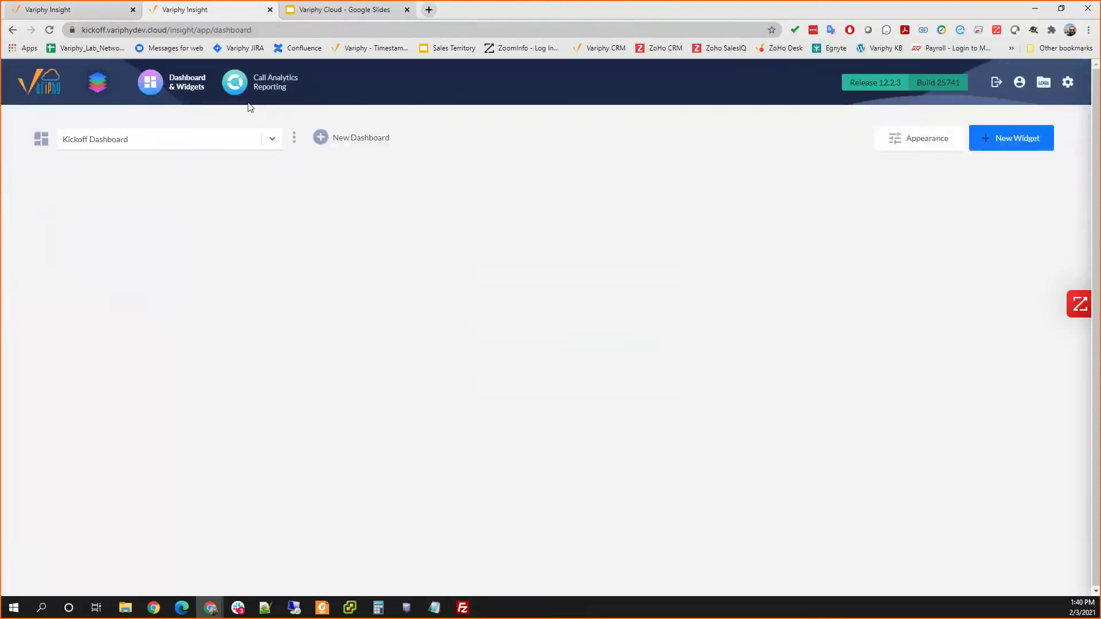
click(235, 91)
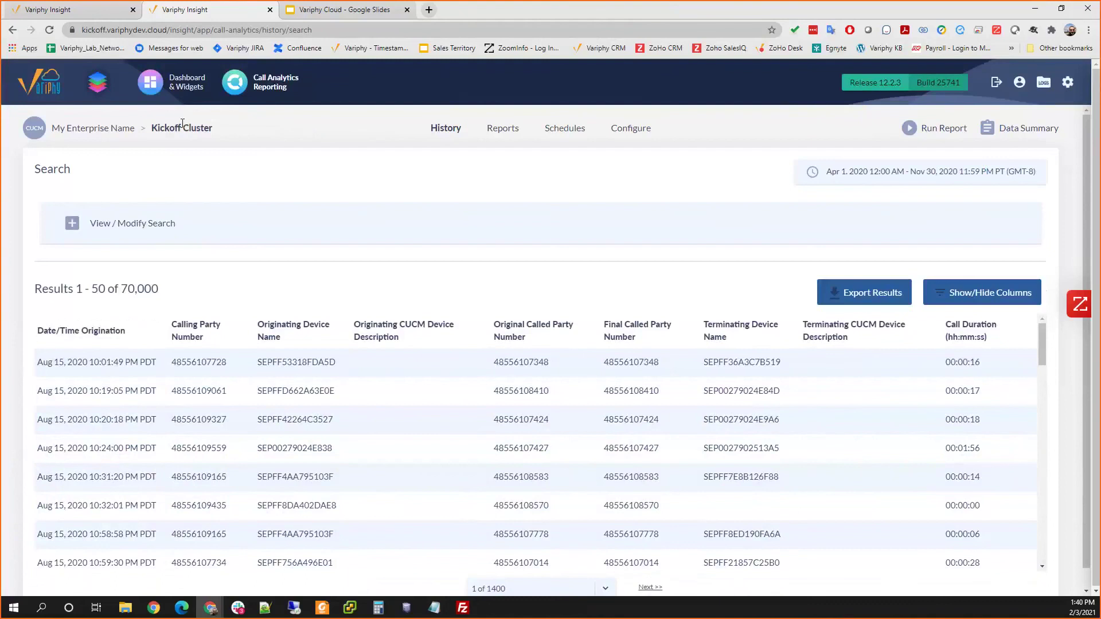
click(81, 31)
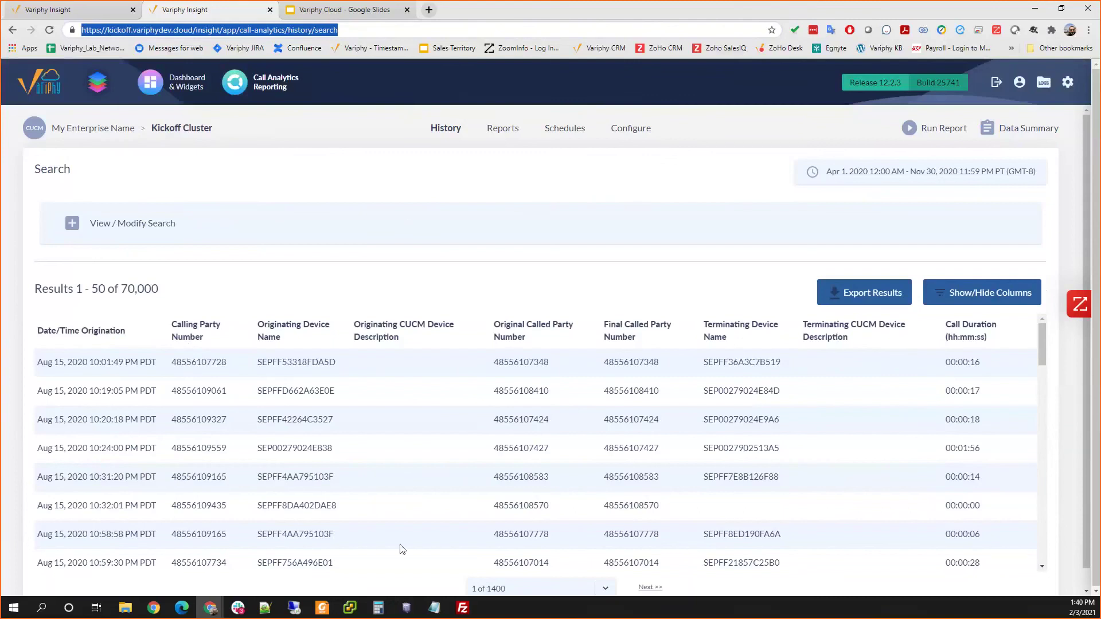
right_click(435, 608)
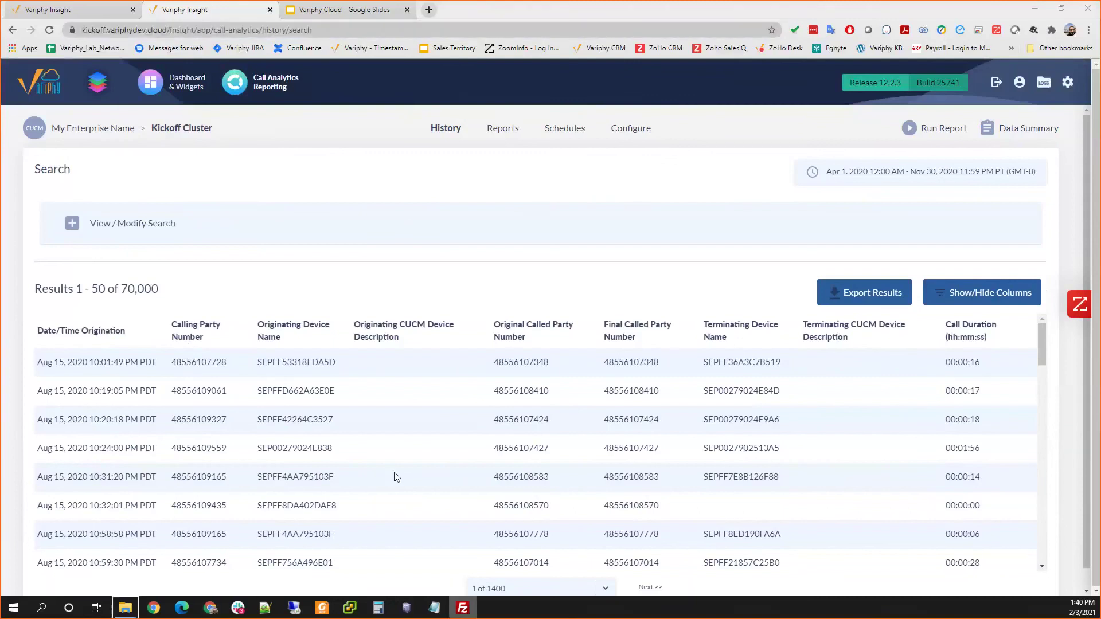
click(421, 546)
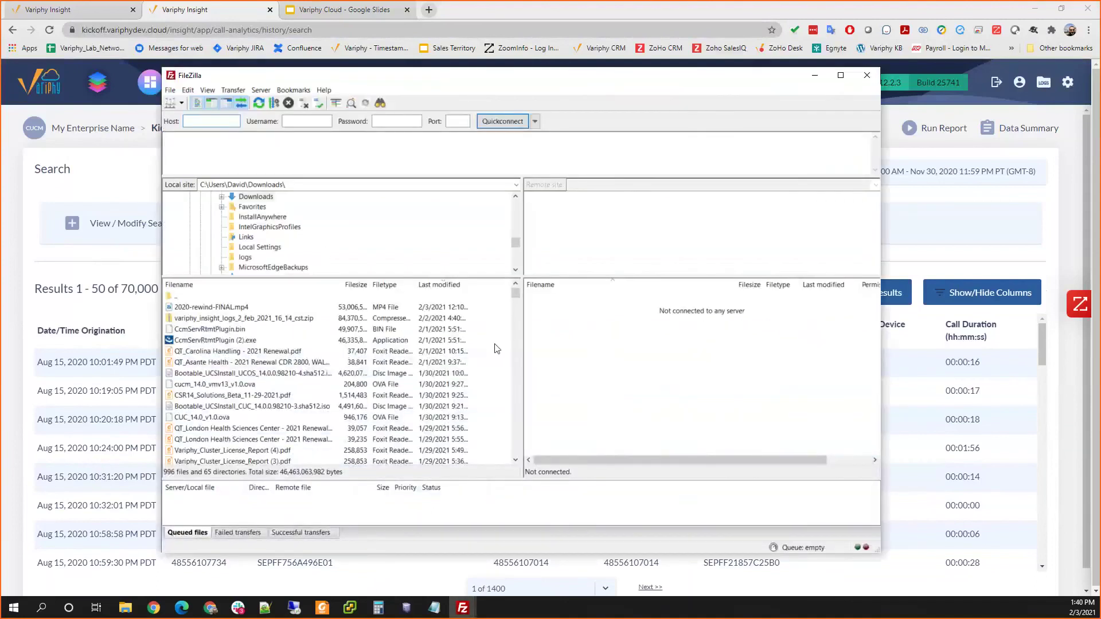
click(814, 78)
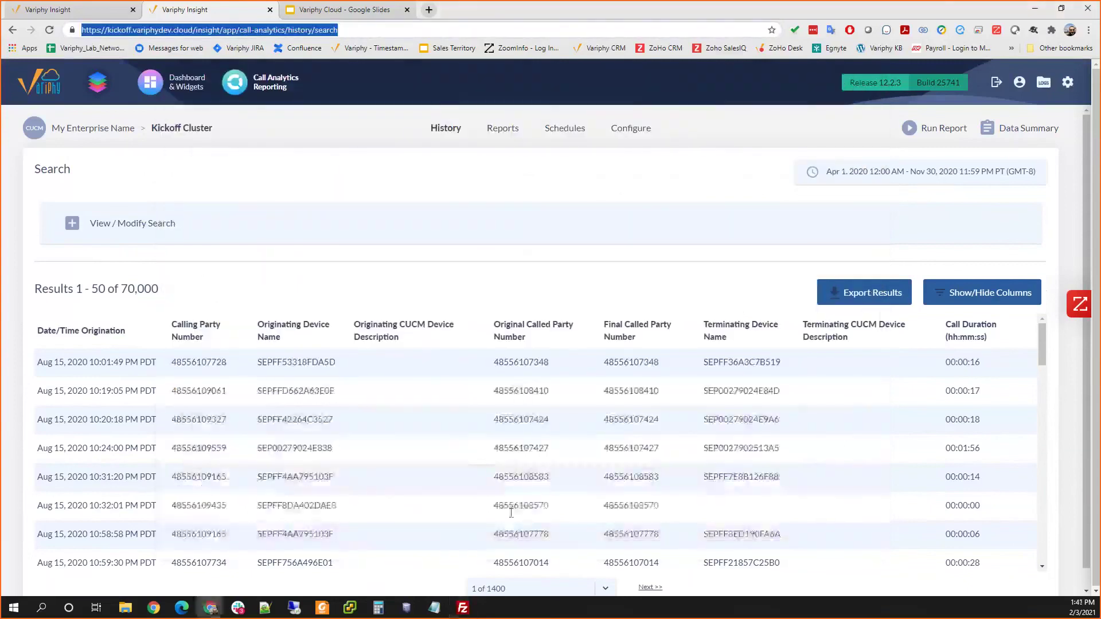
- View the connected FileZilla session's remote cdr folder and the CDR CSV files in the local ipaper_emea_cdr_cmr folder
mouse_move(463, 608)
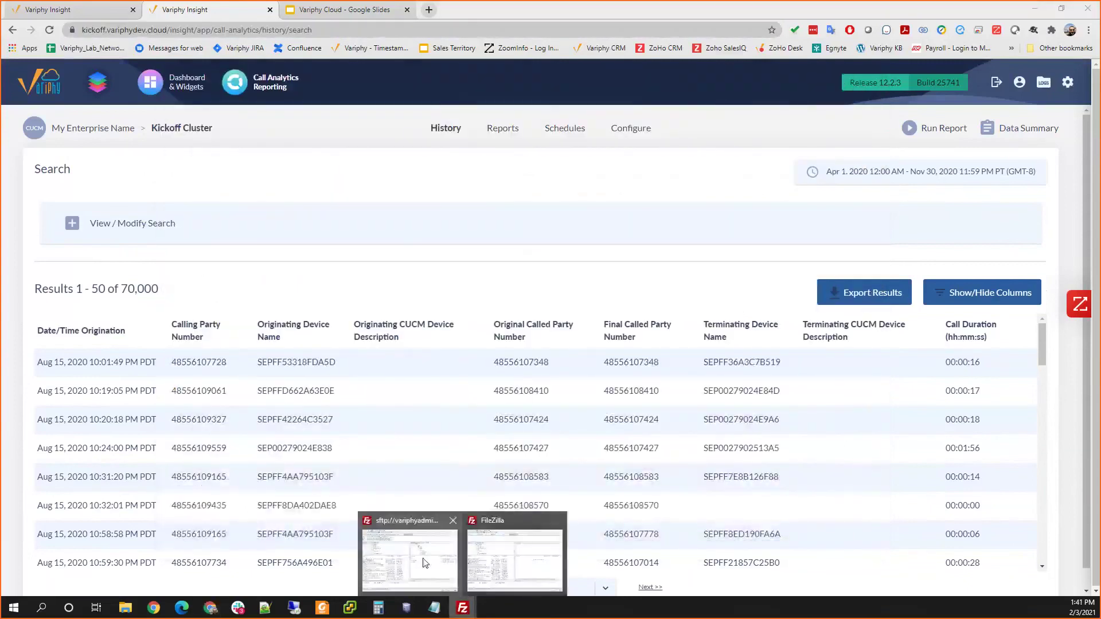
click(420, 519)
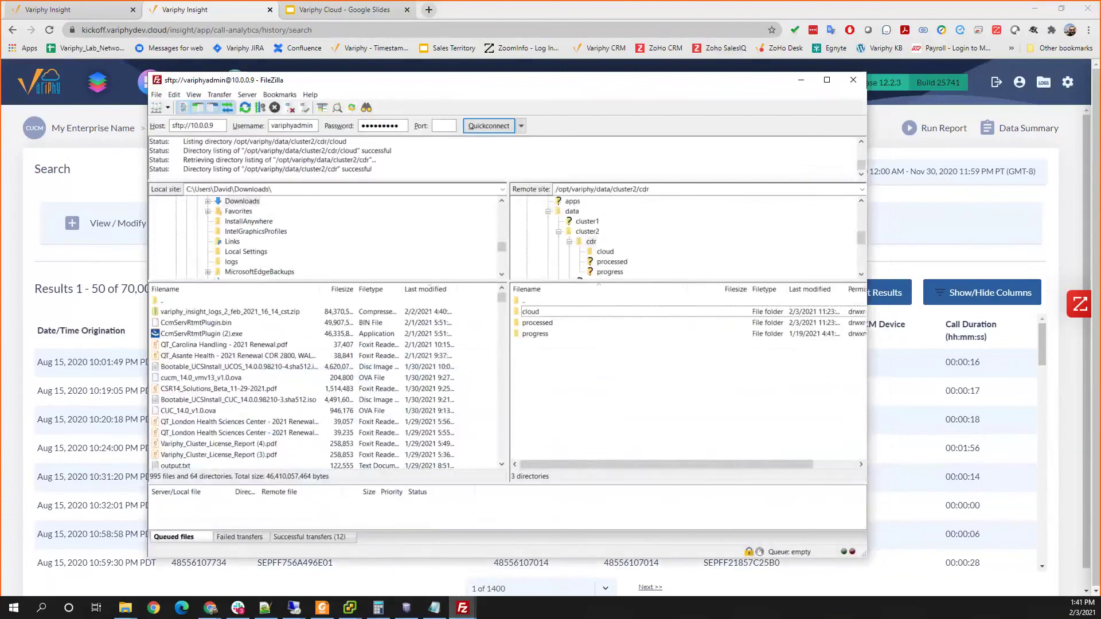
key(super+Down)
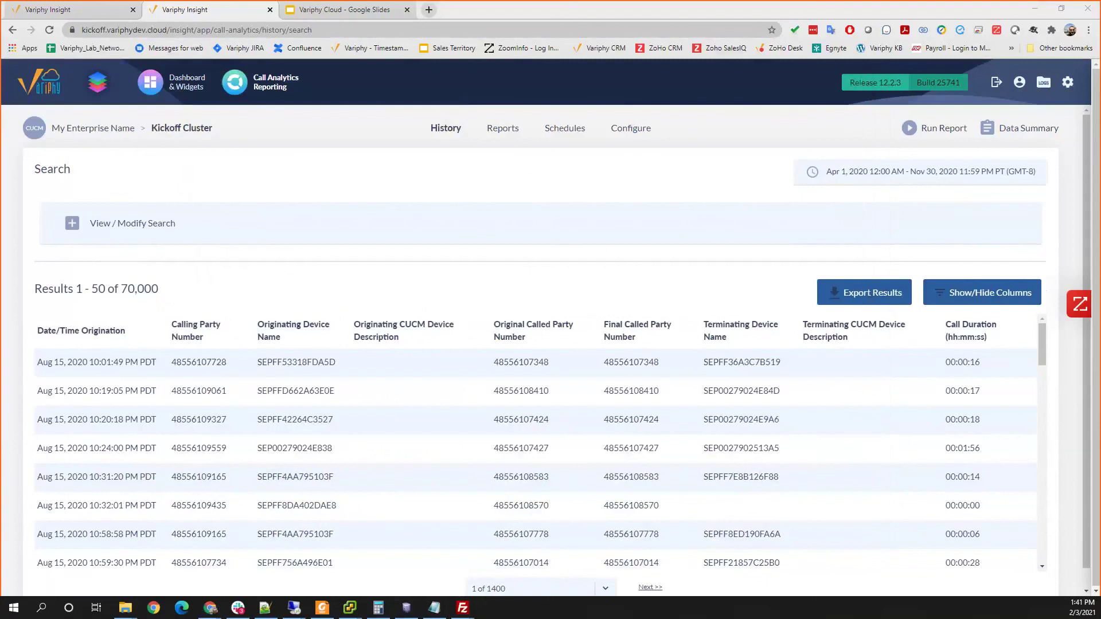
key(alt+Tab)
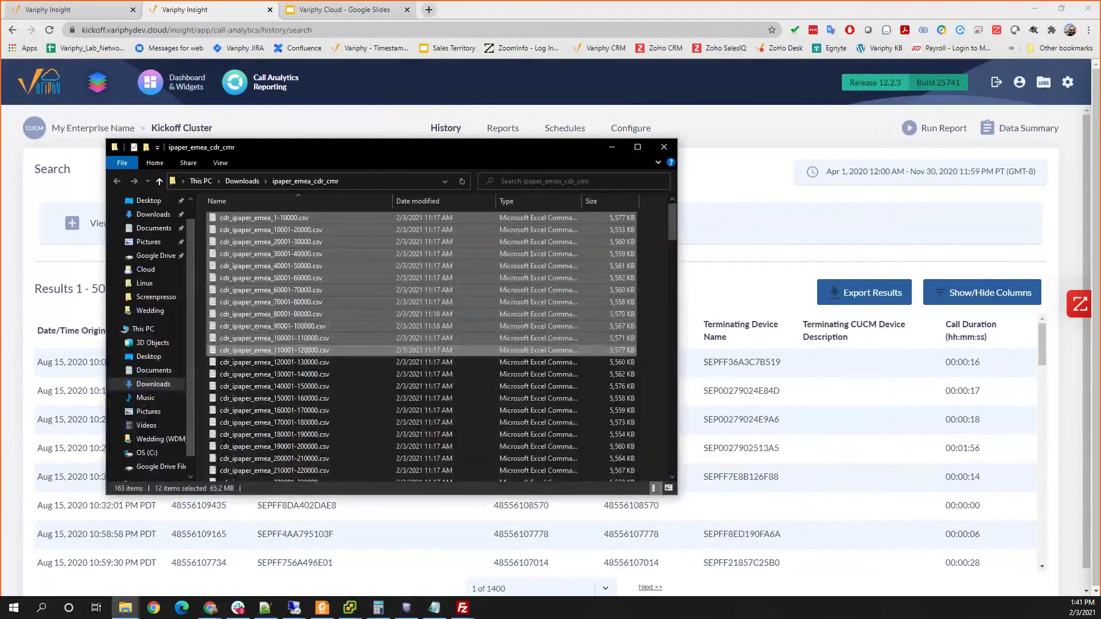
key(alt+Tab)
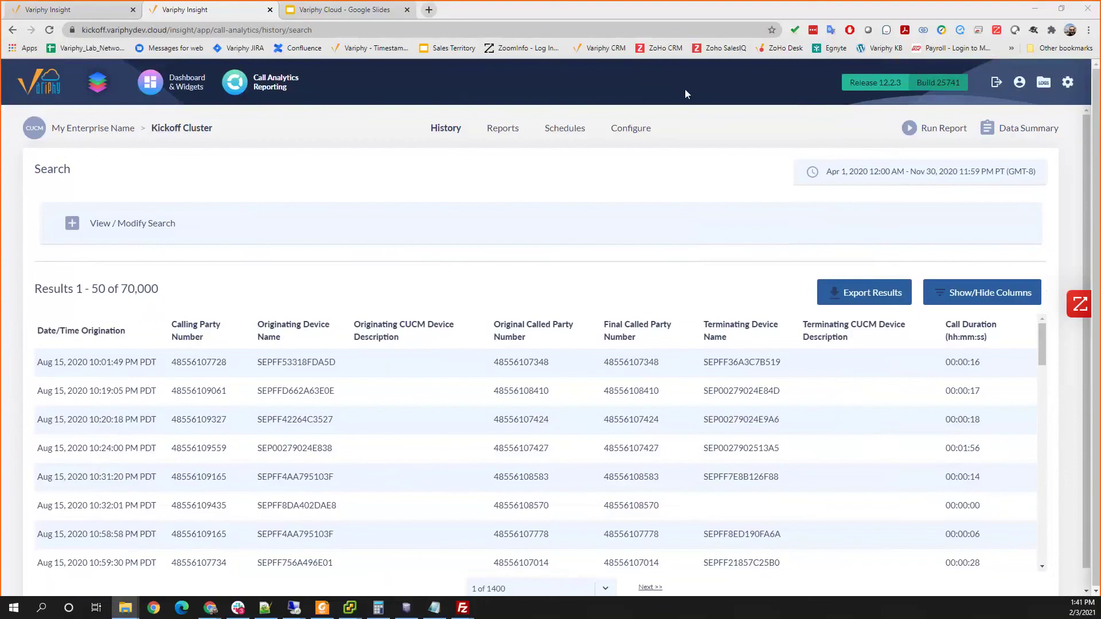
- View the Kickoff Cluster's data summary, close it without saving, and expand the call history search criteria
click(1003, 136)
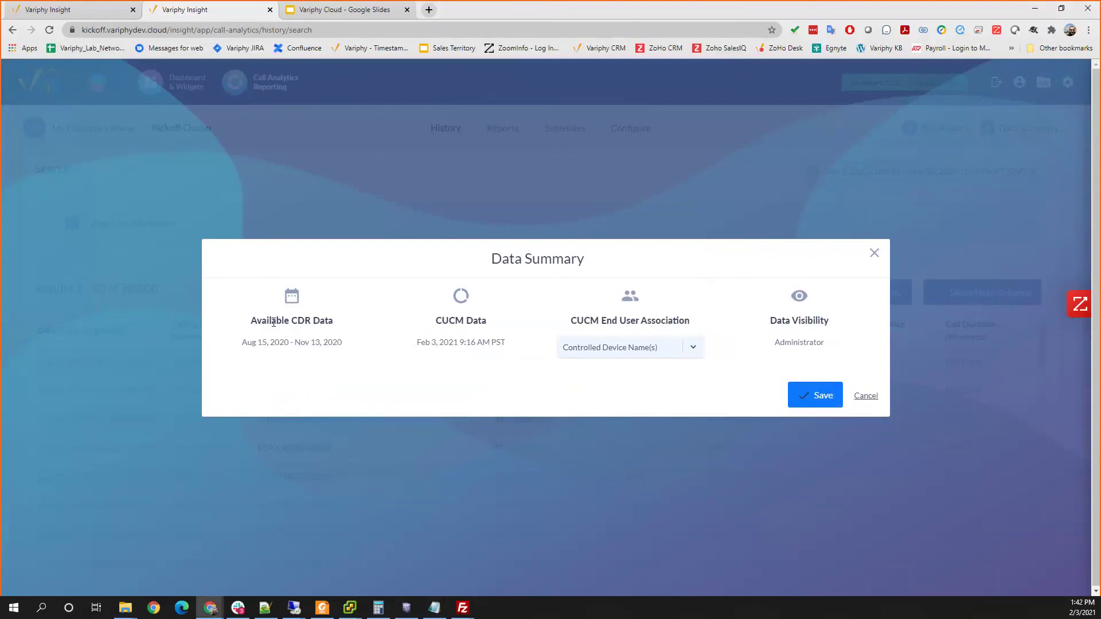
click(865, 397)
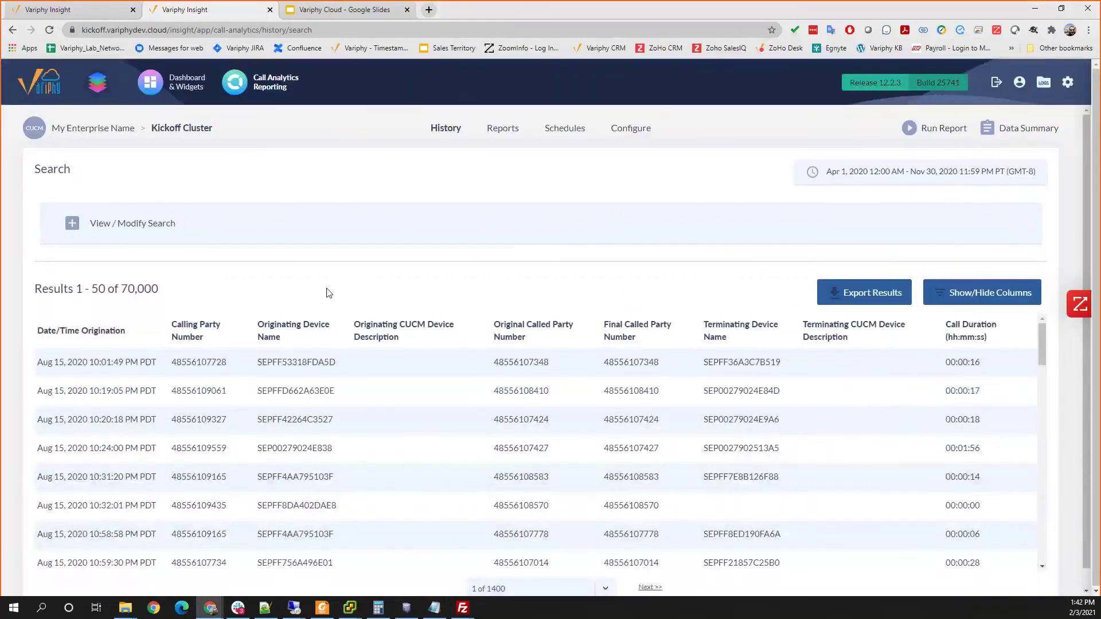
click(217, 226)
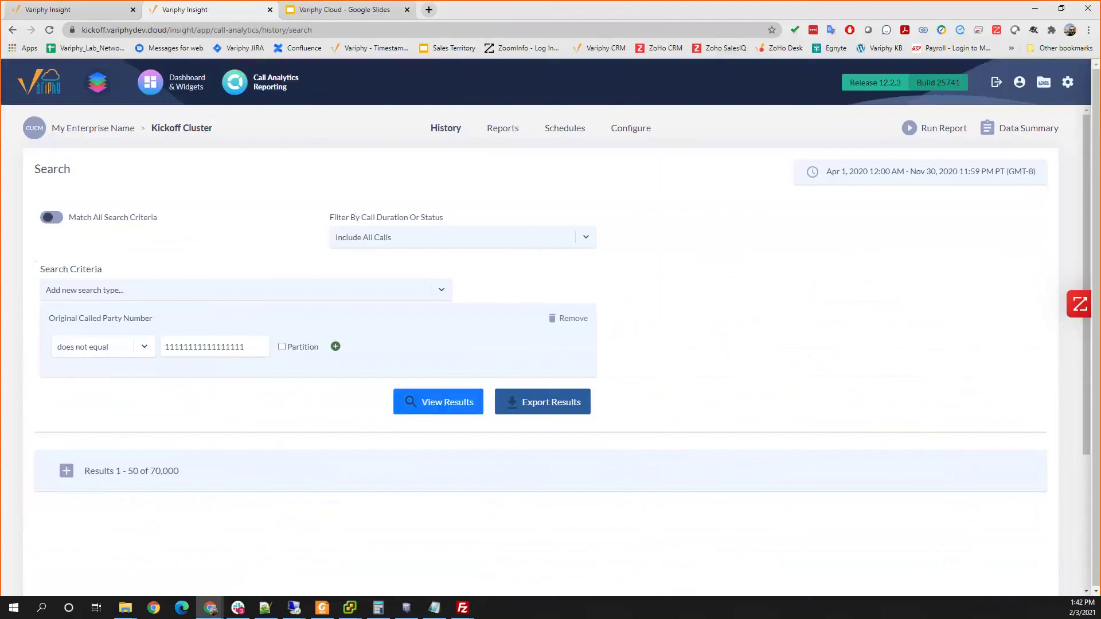
key(alt+Tab)
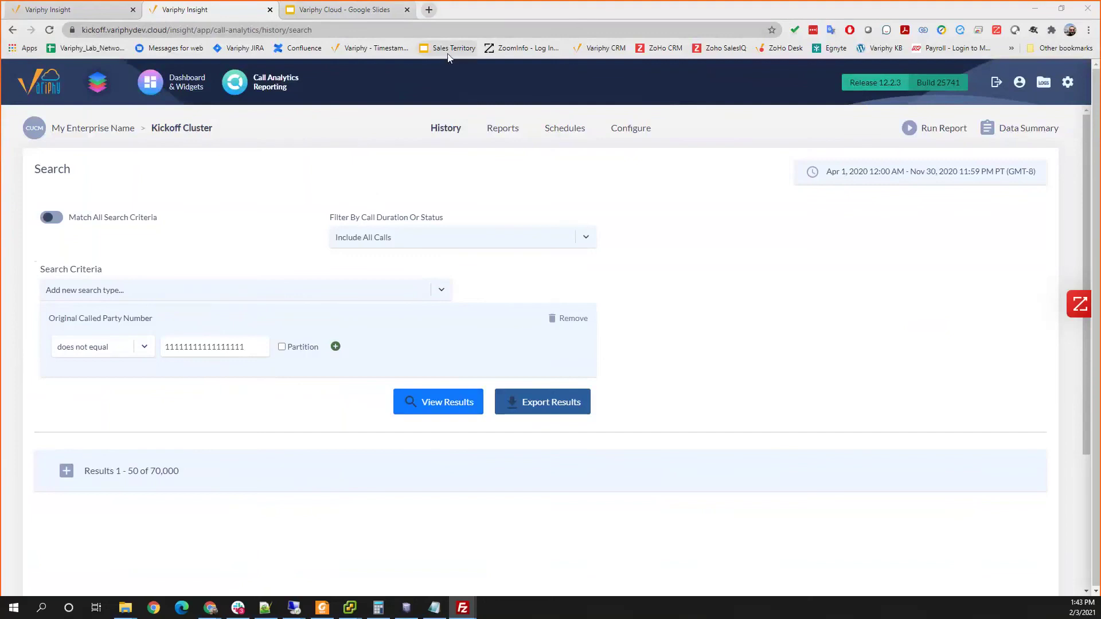
mouse_move(1068, 83)
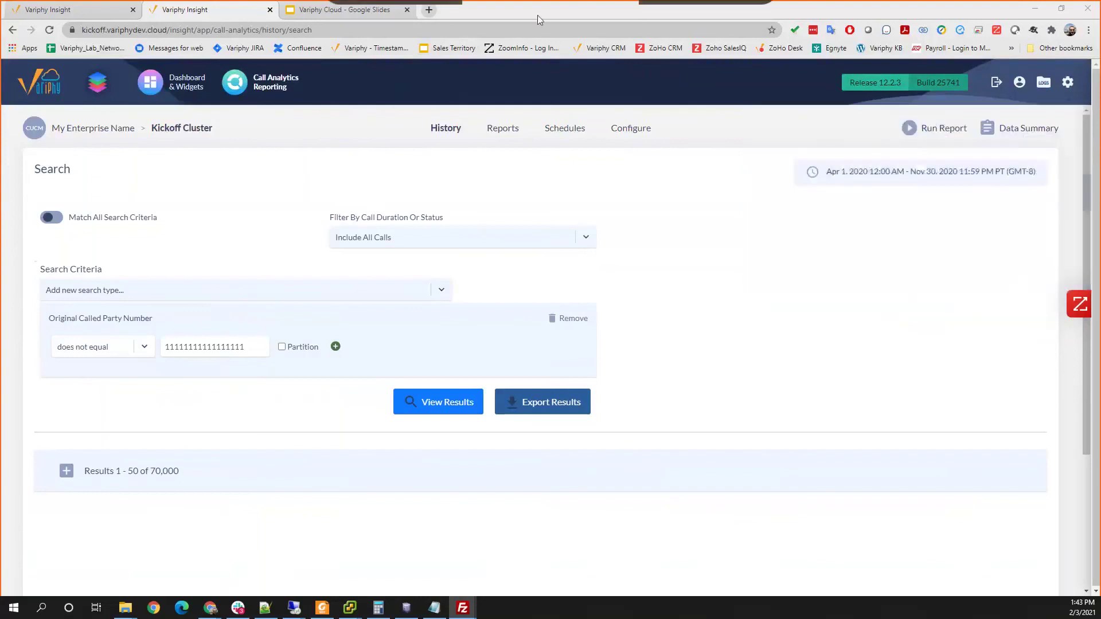
- Switch to the Variphy Cloud Google Slides deck and start presenting from the Live Demo slide
click(308, 15)
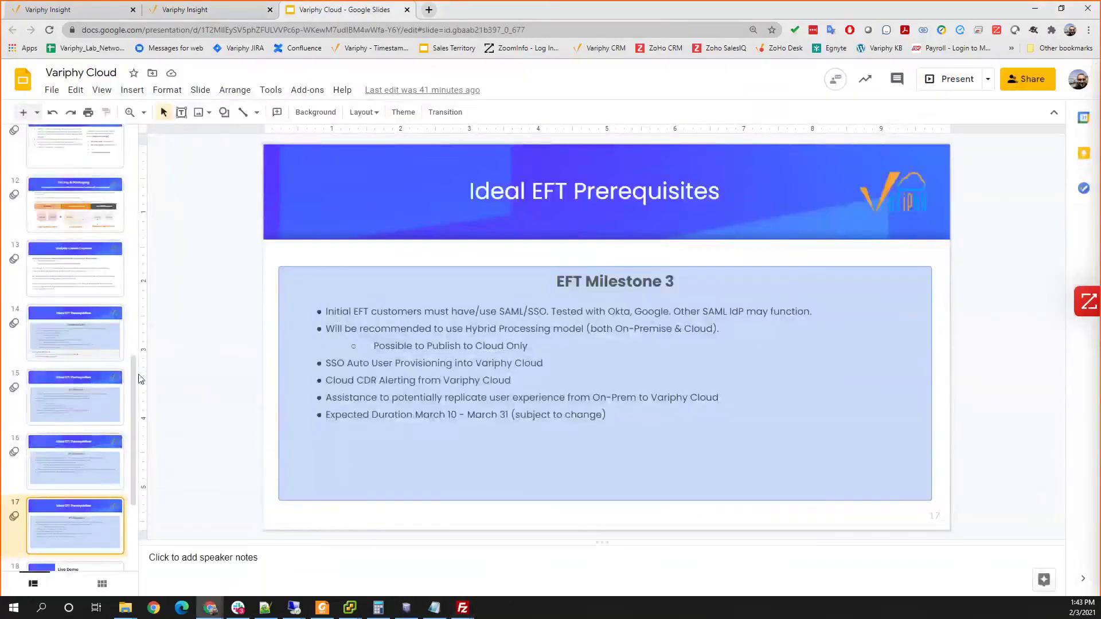
scroll(64, 411, down, 1)
click(89, 522)
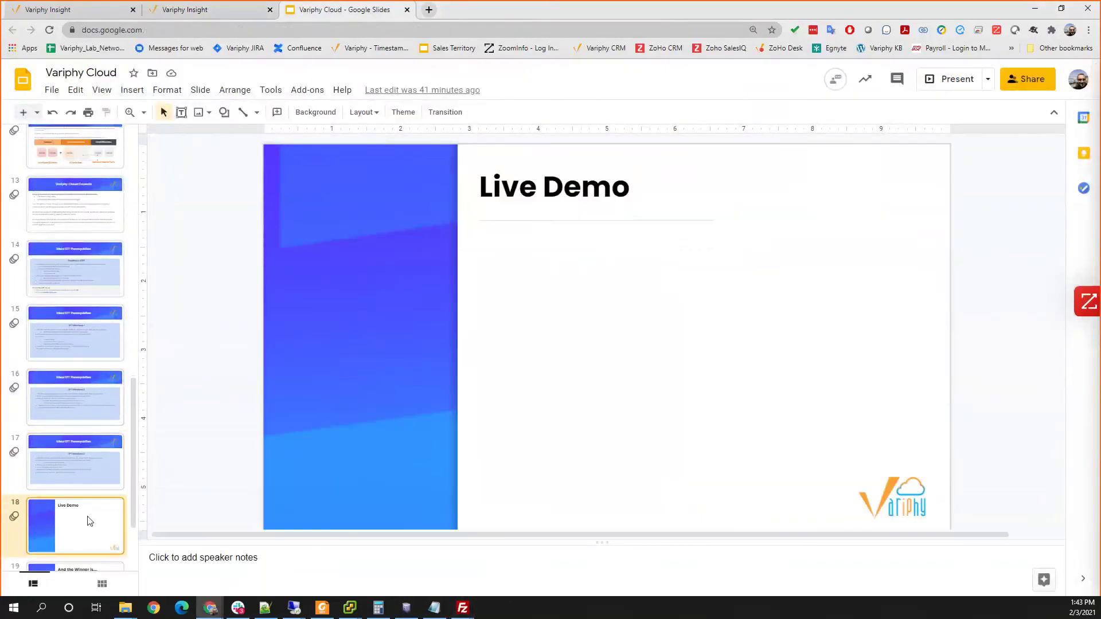
click(77, 472)
key(Down)
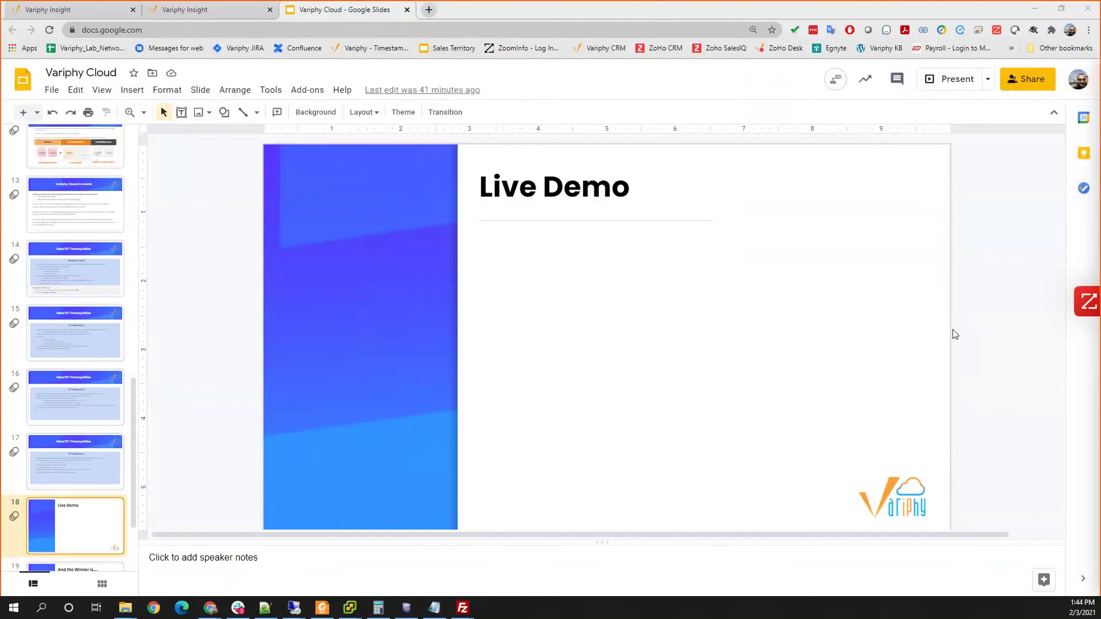
click(951, 85)
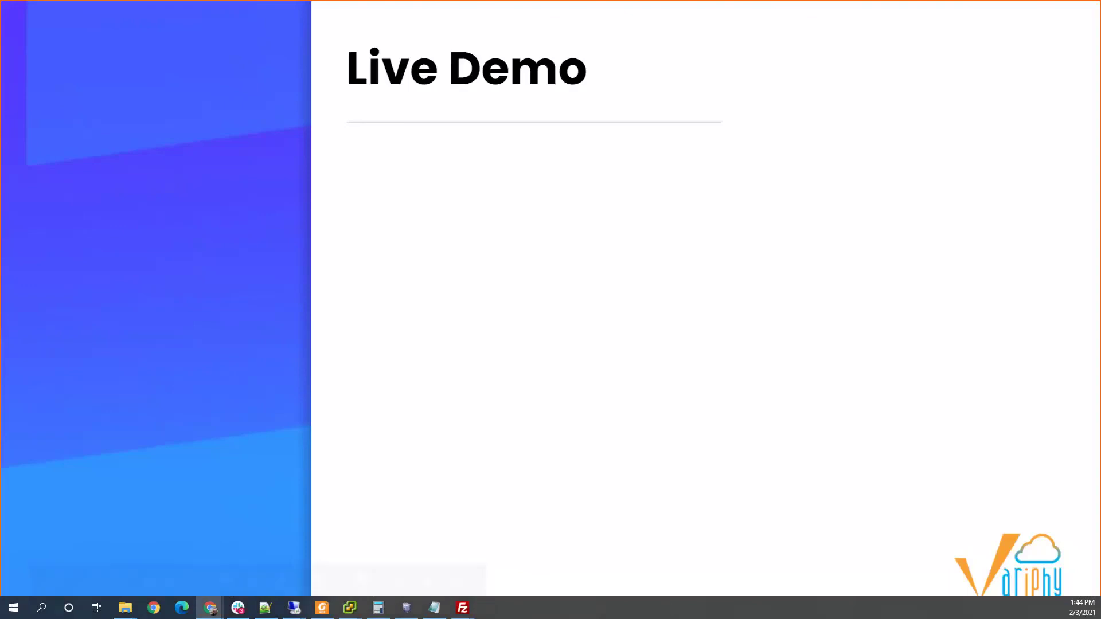
- Advance the slideshow through the winner announcement to the closing thank-you slide
key(Right)
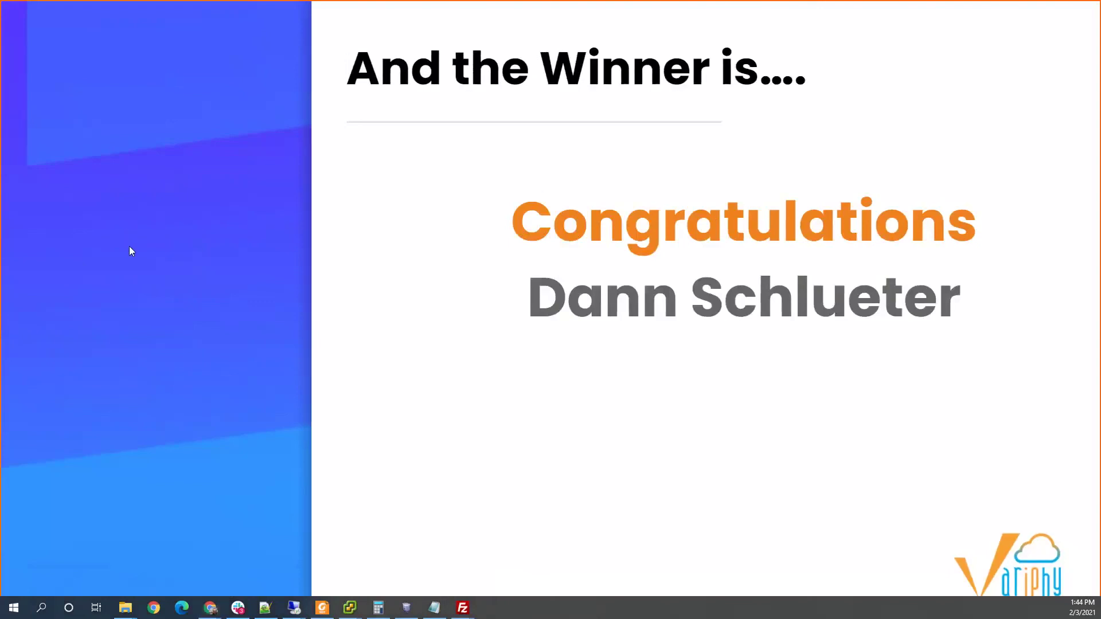
click(439, 316)
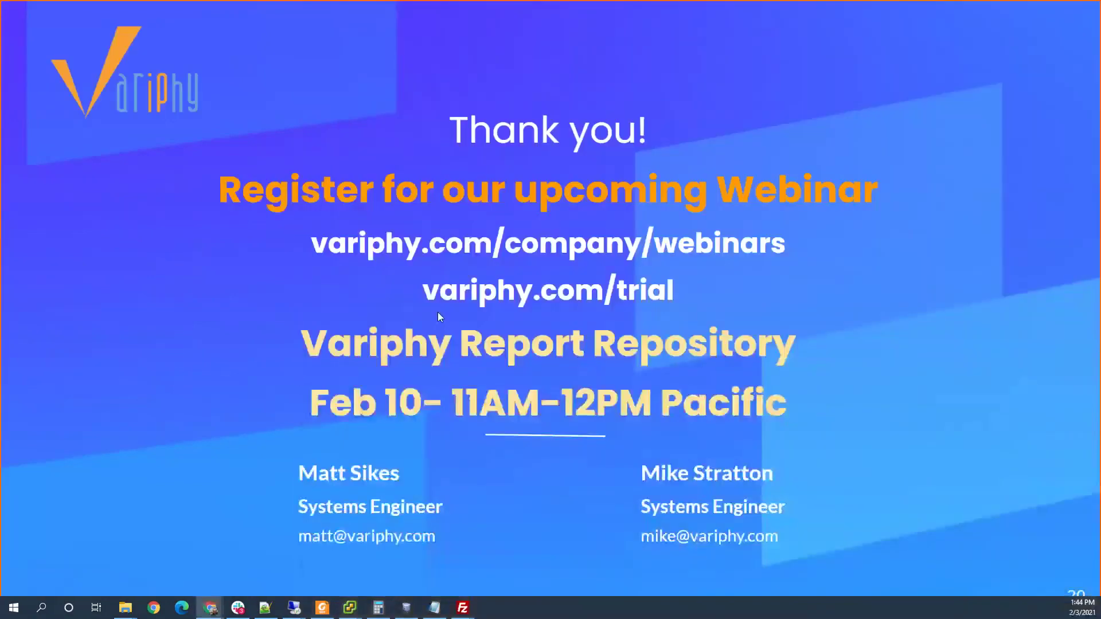